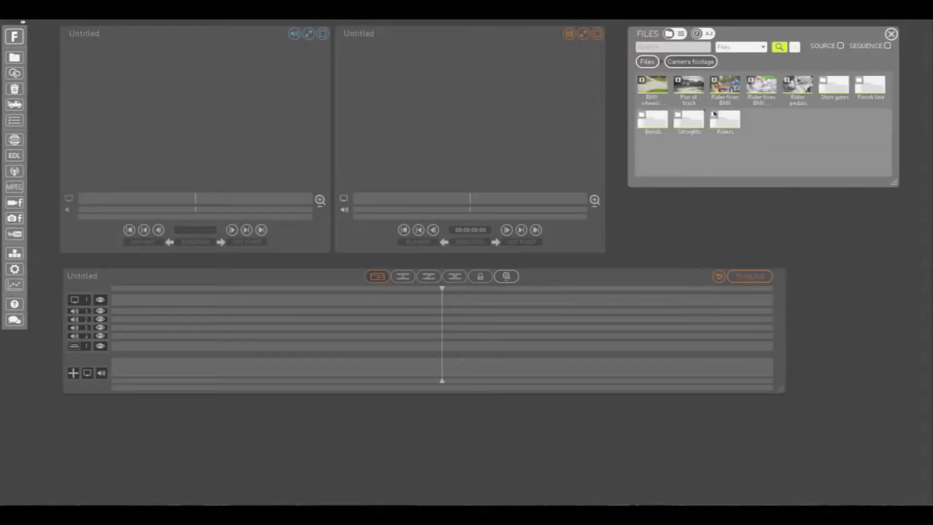
Step: Load the Riders clip from the Camera footage folder into the source viewer
{"action": "left_click_drag", "start_coordinate": [714, 114], "coordinate": [294, 87]}
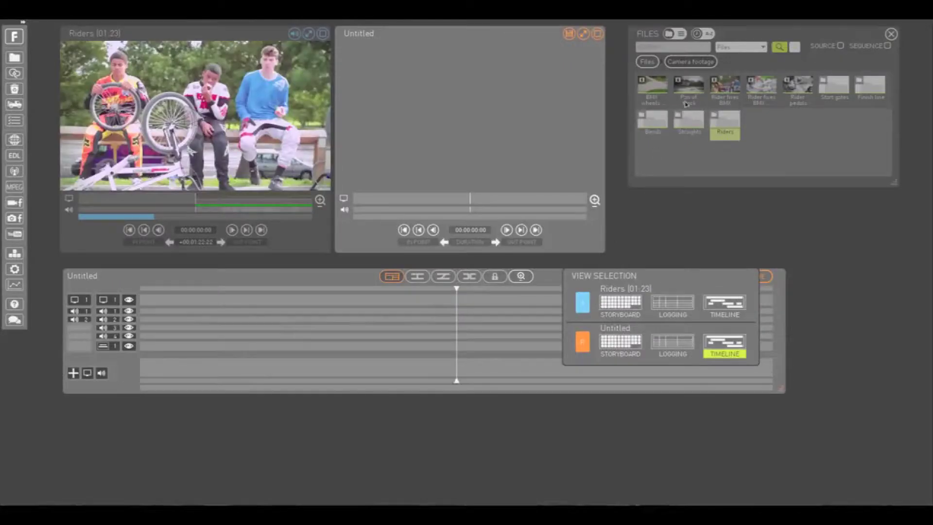
Step: Load the Pan of track clip, close it to return to Riders, and bring up View Selection
{"action": "left_click_drag", "start_coordinate": [688, 87], "coordinate": [665, 217]}
{"action": "left_click", "coordinate": [770, 276]}
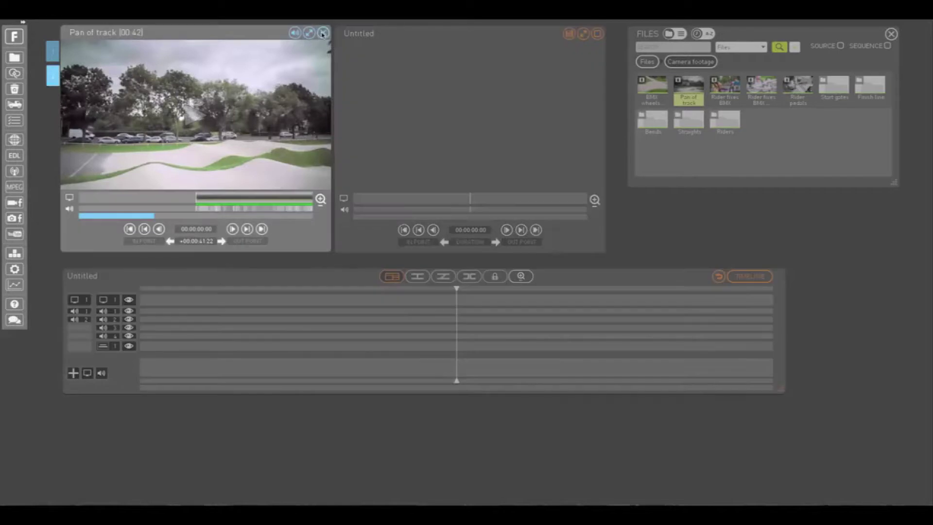
{"action": "left_click", "coordinate": [323, 33]}
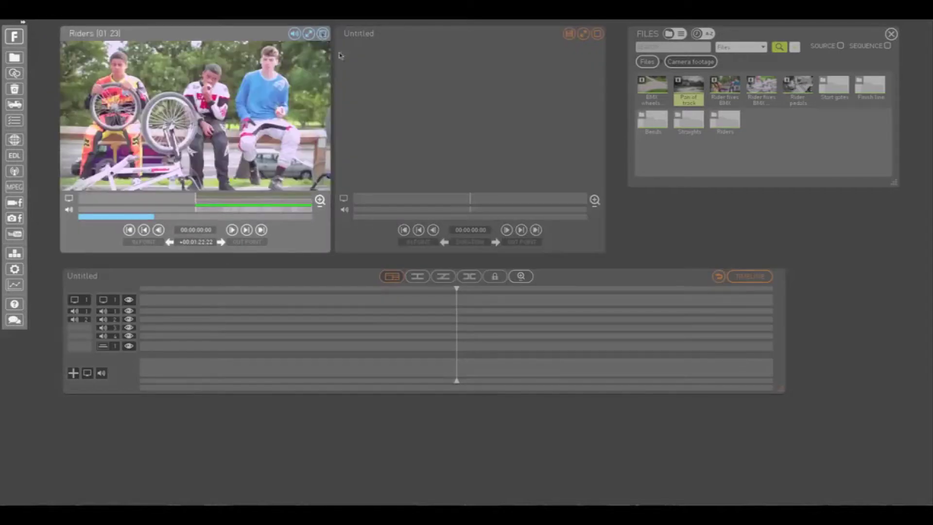
{"action": "left_click", "coordinate": [751, 276]}
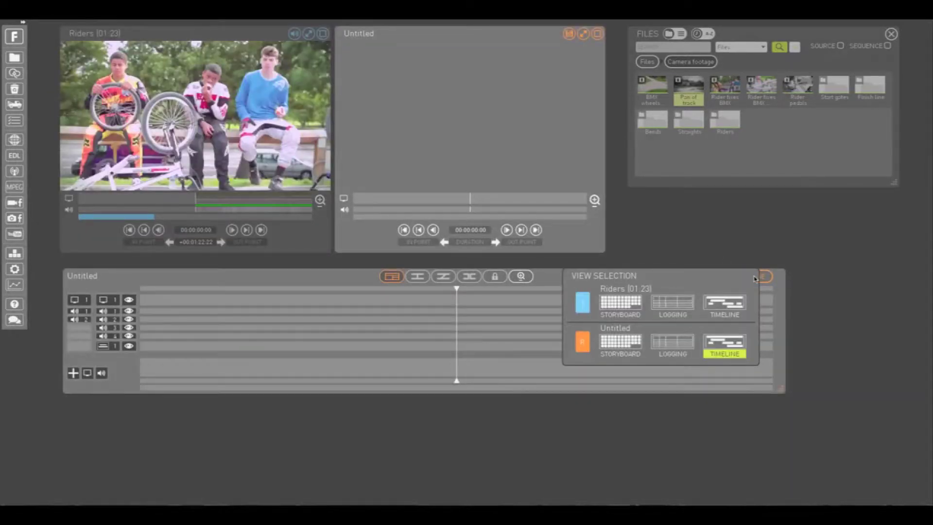
{"action": "left_click", "coordinate": [683, 309]}
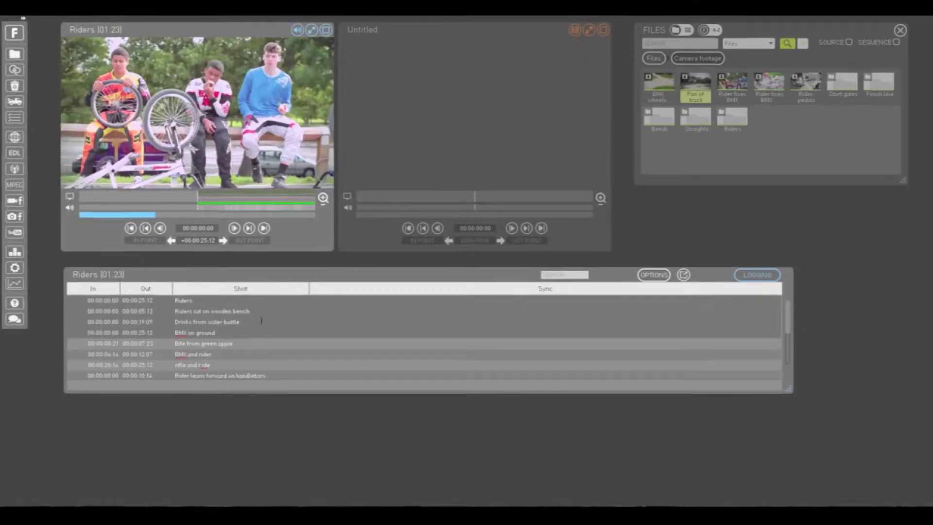
{"action": "scroll", "coordinate": [259, 321], "scroll_direction": "down", "scroll_amount": 3}
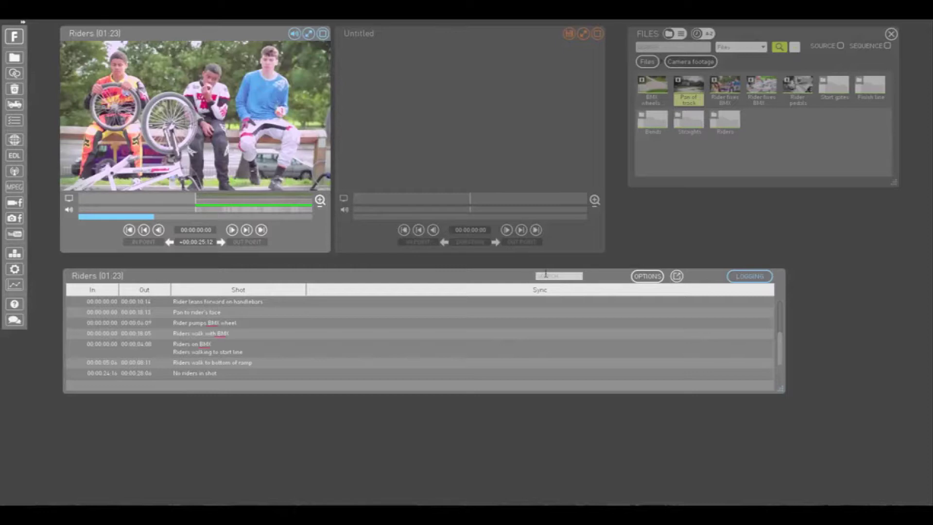
{"action": "right_click", "coordinate": [558, 294]}
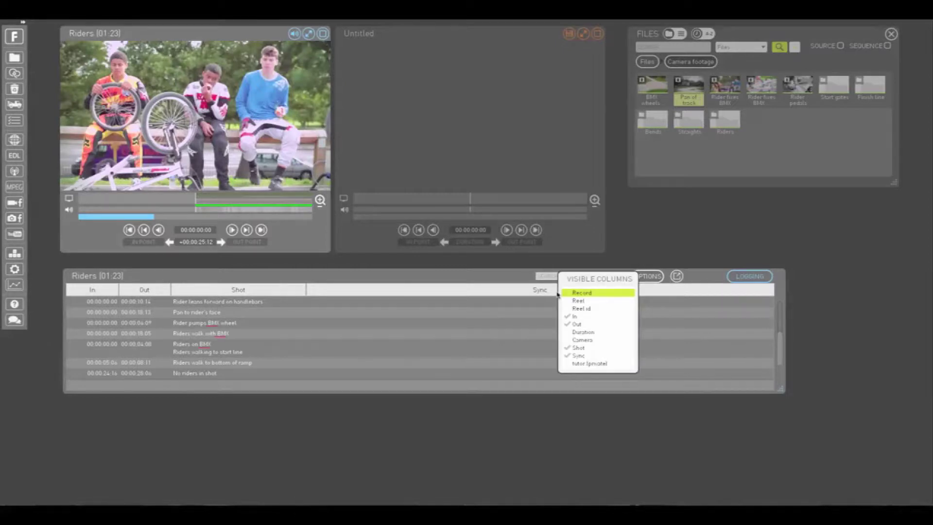
{"action": "left_click", "coordinate": [598, 293]}
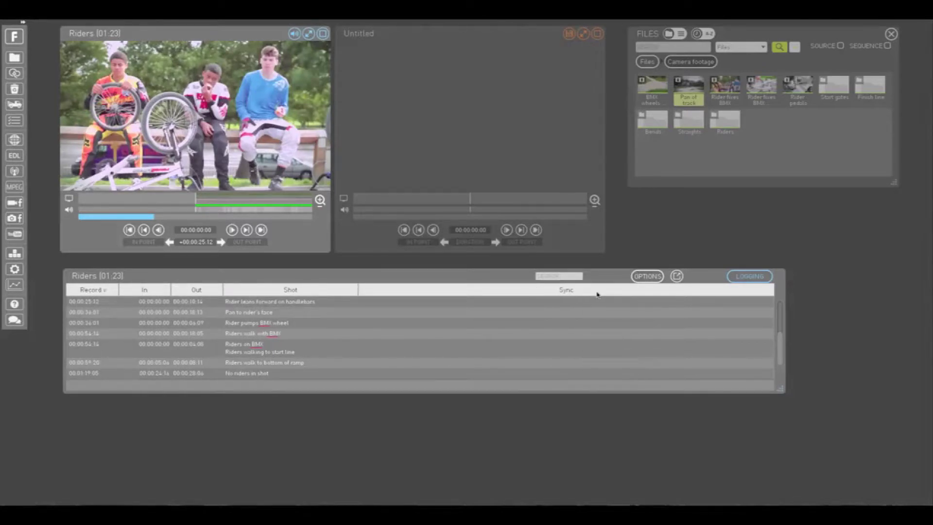
{"action": "right_click", "coordinate": [597, 294]}
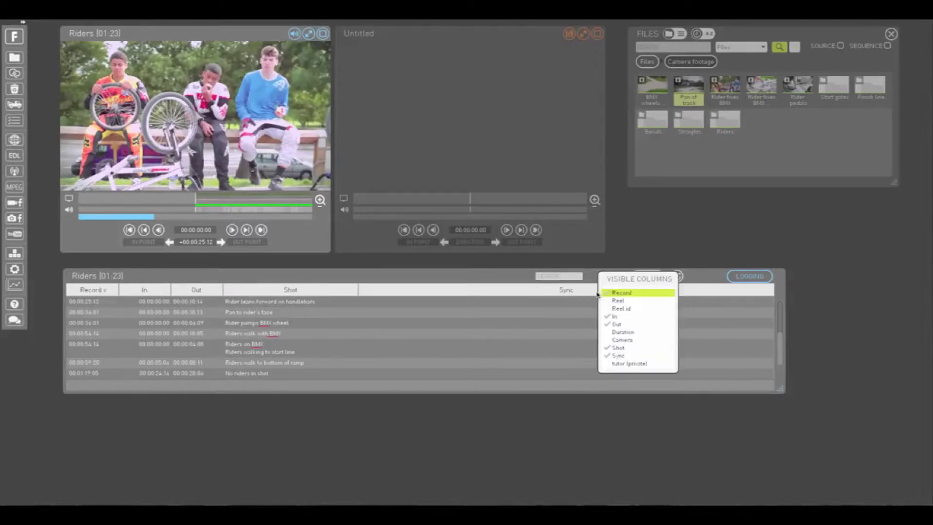
{"action": "left_click", "coordinate": [638, 303]}
{"action": "left_click", "coordinate": [636, 309]}
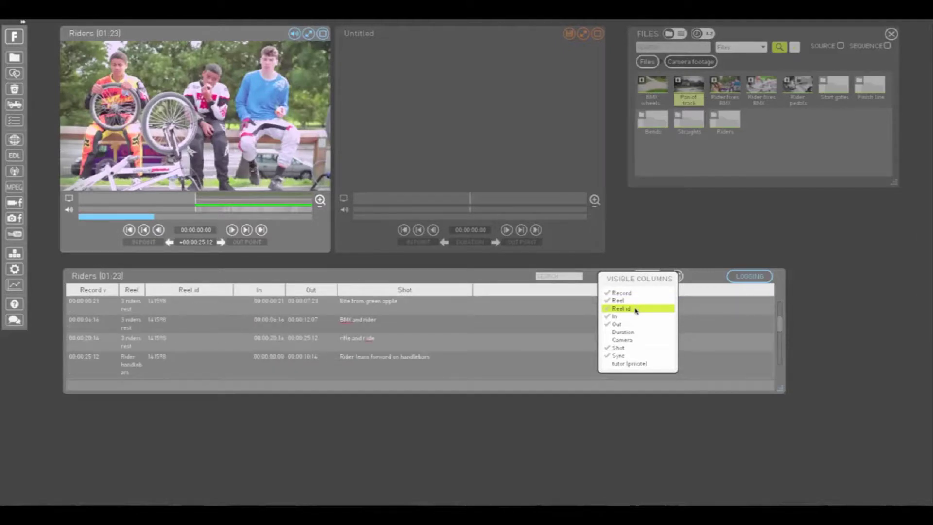
{"action": "left_click", "coordinate": [635, 310]}
{"action": "left_click", "coordinate": [635, 301]}
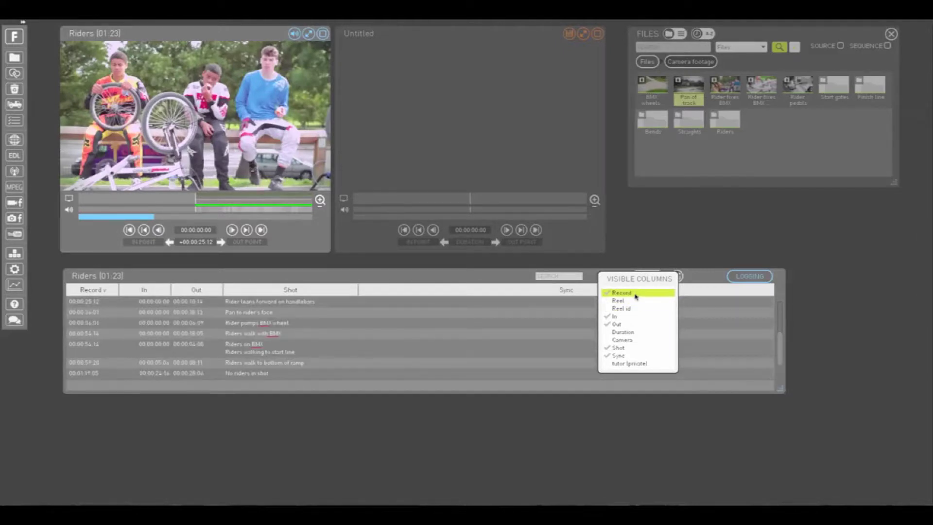
{"action": "left_click", "coordinate": [635, 293]}
Step: Filter the Riders log for 'bmx' and add the Rider pumps BMX wheel shot to the sequence
{"action": "left_click", "coordinate": [560, 276]}
{"action": "type", "text": "bmx"}
{"action": "left_click", "coordinate": [145, 323]}
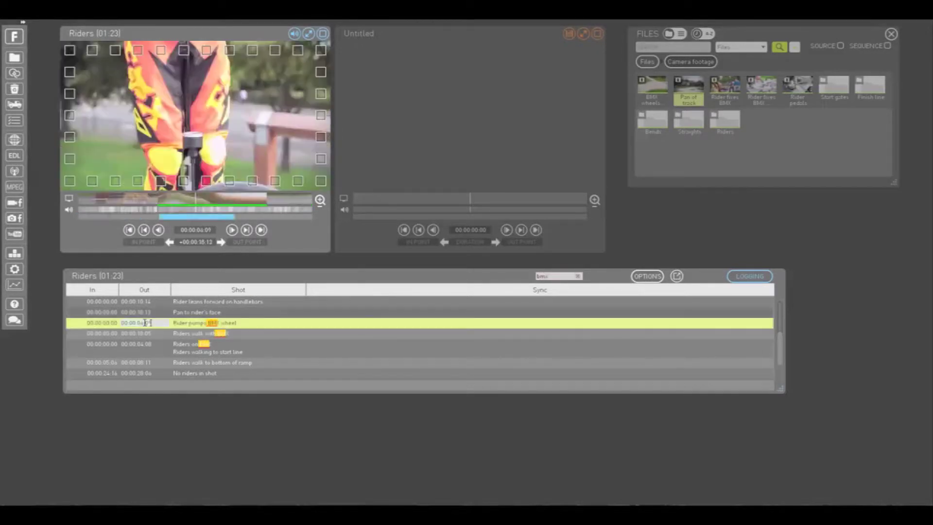
{"action": "left_click_drag", "start_coordinate": [145, 323], "coordinate": [404, 129]}
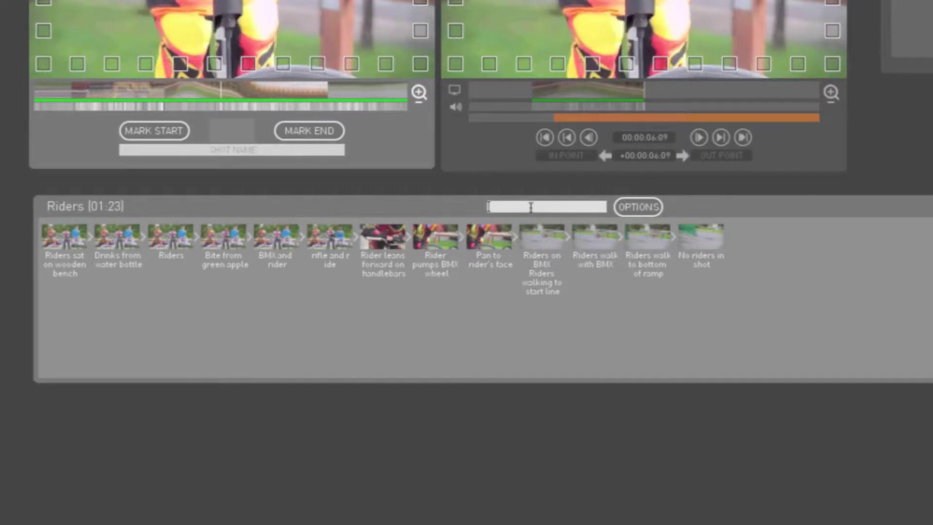
Step: Search the storyboard for 'riders' and add the Riders on BMX shot to the Untitled sequence
{"action": "type", "text": "riders"}
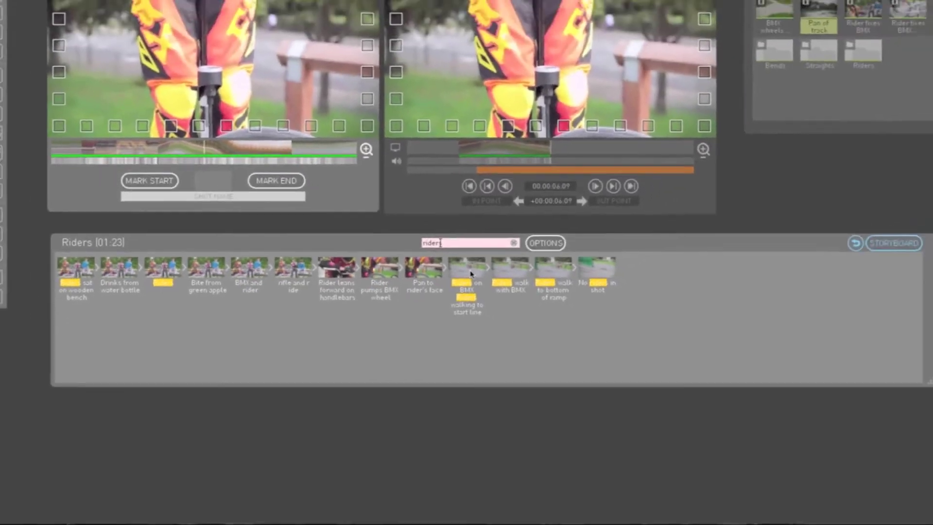
{"action": "left_click", "coordinate": [548, 244]}
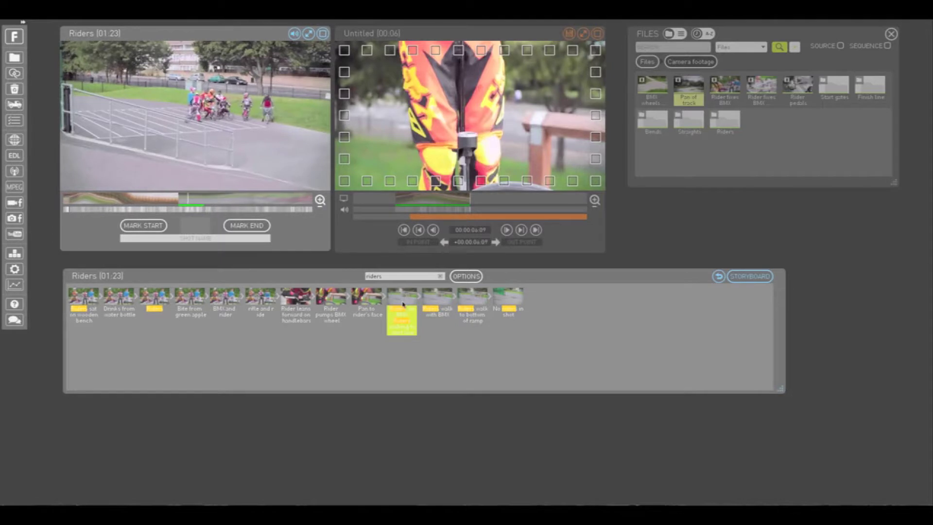
{"action": "left_click_drag", "start_coordinate": [402, 318], "coordinate": [447, 203]}
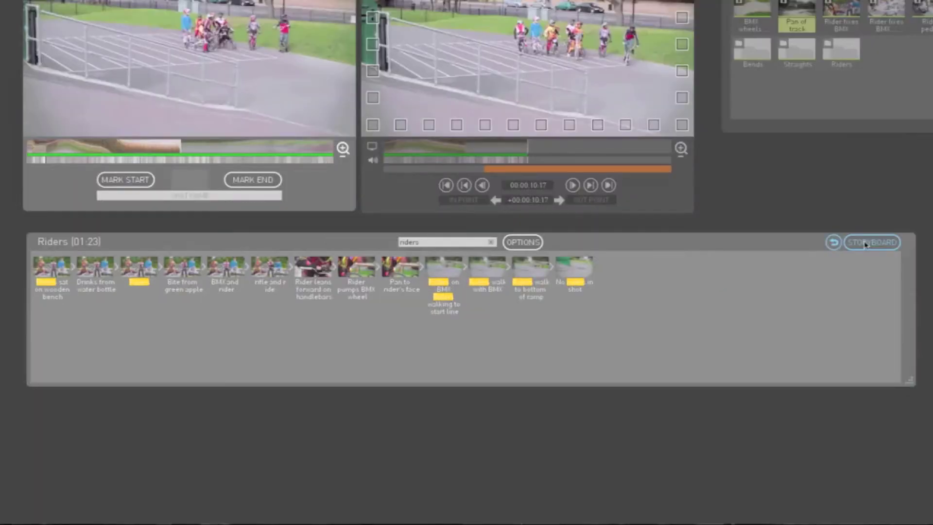
Step: Toggle the Riders clip between logging list and storyboard thumbnails several times, ending on storyboard
{"action": "left_click", "coordinate": [865, 243]}
{"action": "left_click", "coordinate": [864, 243]}
{"action": "left_click", "coordinate": [865, 243]}
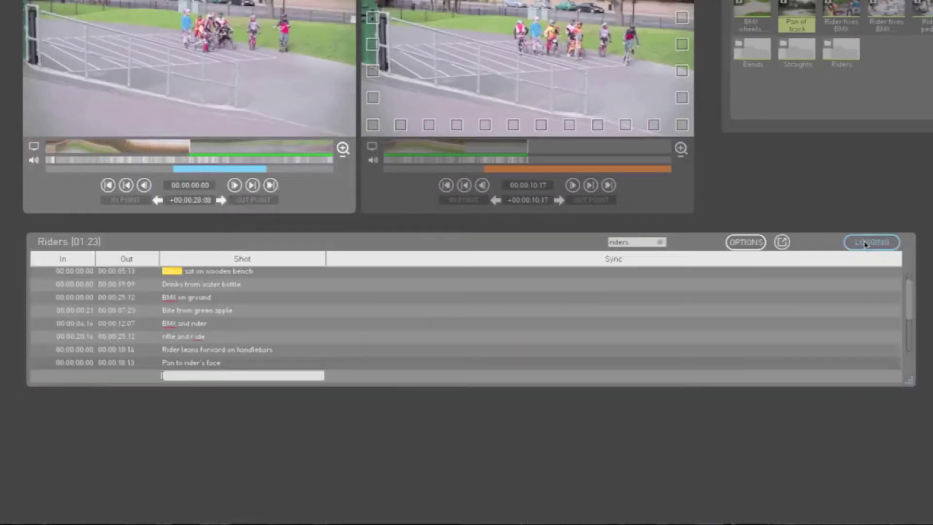
{"action": "left_click", "coordinate": [865, 243]}
{"action": "left_click", "coordinate": [865, 243]}
{"action": "left_click", "coordinate": [865, 243]}
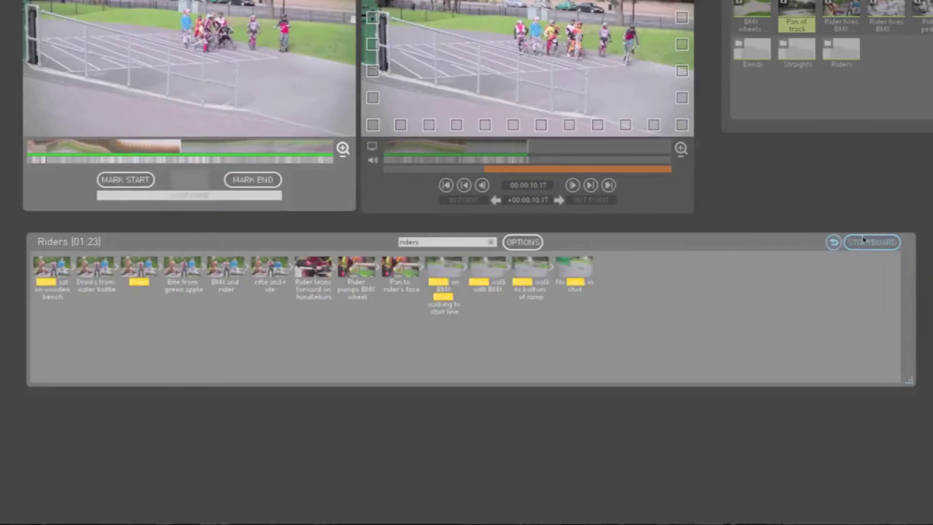
{"action": "mouse_move", "coordinate": [864, 244]}
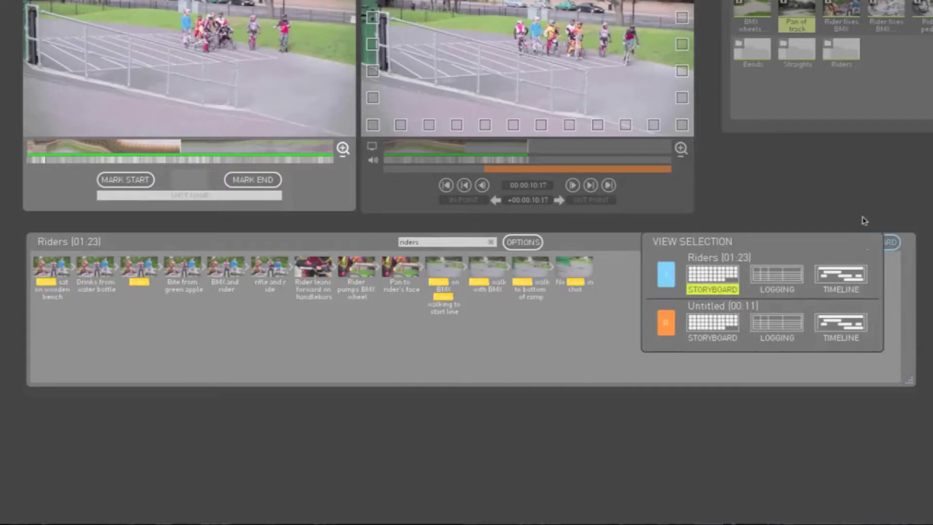
Step: Show Riders as a timeline, zooming in four levels and back out two
{"action": "left_click", "coordinate": [855, 278]}
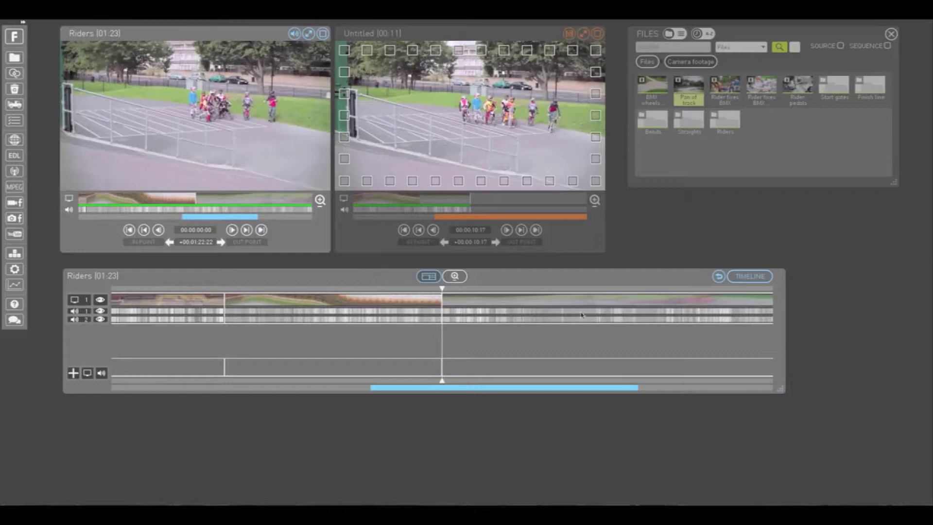
{"action": "left_click", "coordinate": [457, 278]}
{"action": "left_click", "coordinate": [457, 278]}
{"action": "left_click", "coordinate": [457, 278]}
{"action": "left_click", "coordinate": [457, 278]}
{"action": "right_click", "coordinate": [458, 278]}
{"action": "right_click", "coordinate": [458, 277]}
{"action": "left_click", "coordinate": [423, 277]}
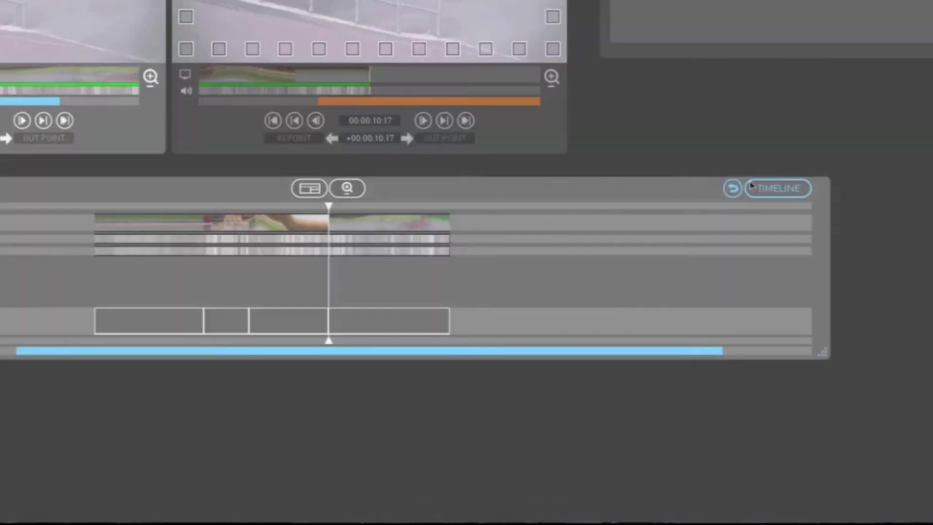
Step: Bring up the View Selection choices for the Untitled sequence's lower panel
{"action": "left_click", "coordinate": [749, 276]}
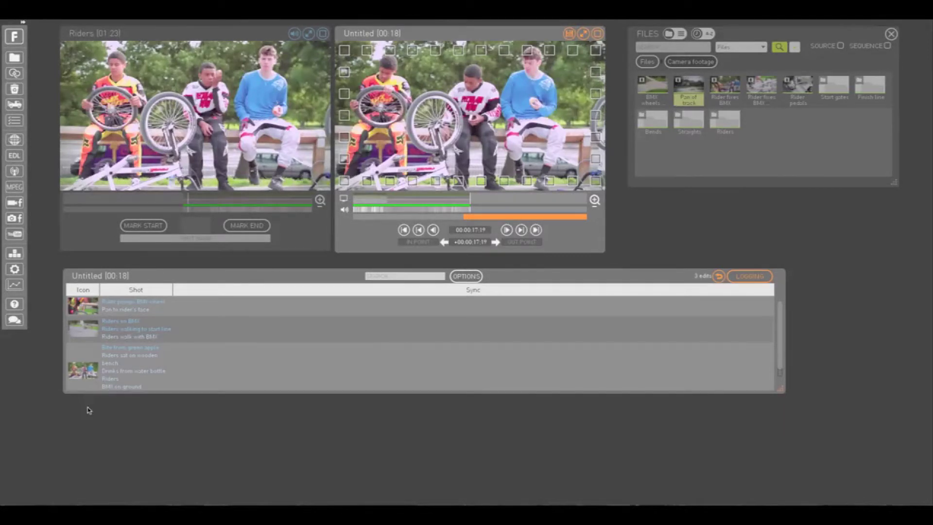
Step: Check the Visible Columns list from the log header and dismiss it unchanged
{"action": "right_click", "coordinate": [215, 295]}
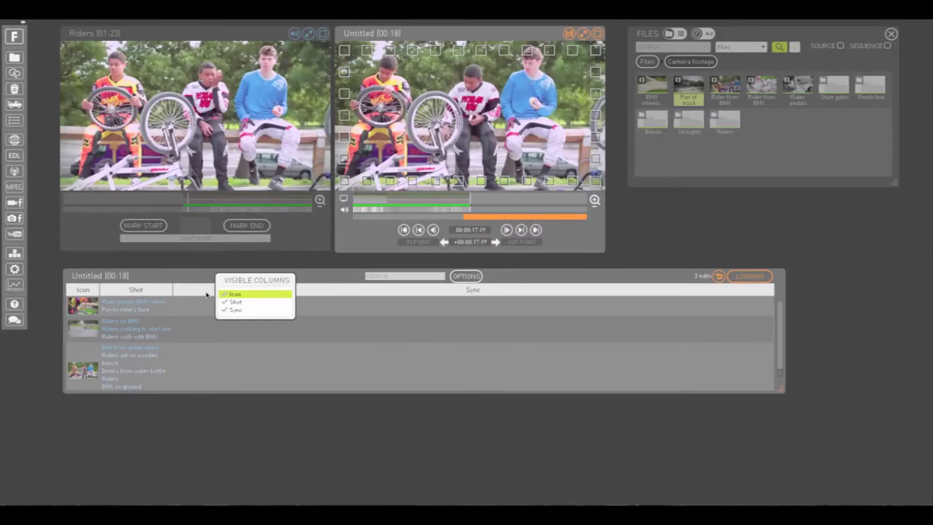
{"action": "left_click", "coordinate": [207, 295]}
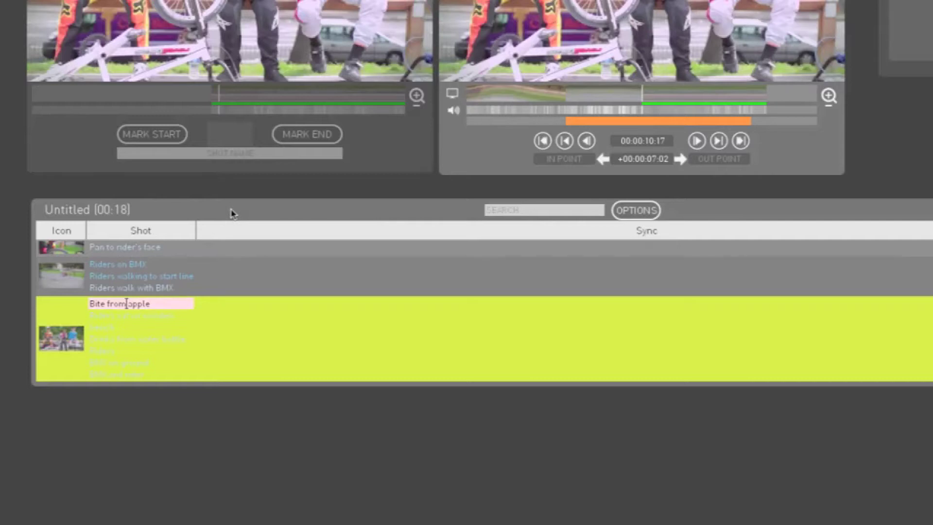
Step: Confirm 'Bite from apple' and add the log line 'Adding a new log' to the Riders on BMX shot
{"action": "key", "text": "Return"}
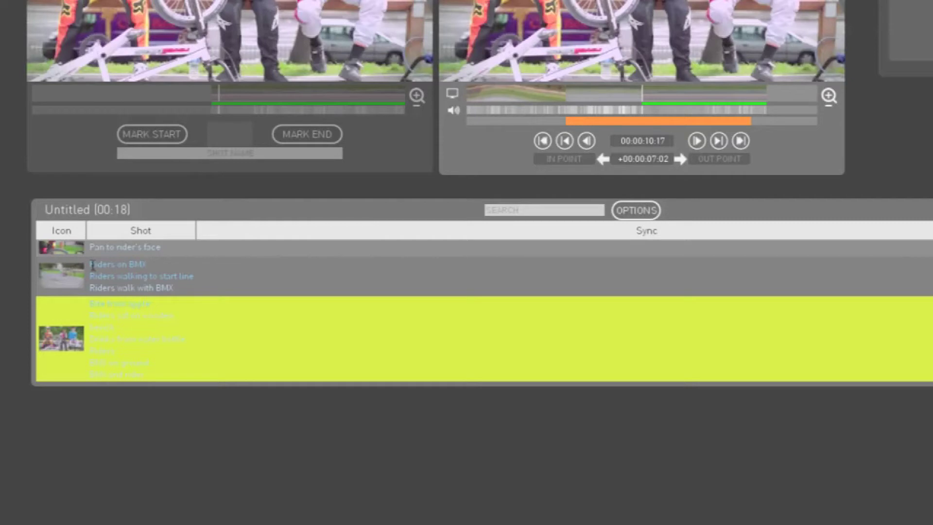
{"action": "left_click", "coordinate": [217, 286]}
{"action": "type", "text": "Adding a new lo"}
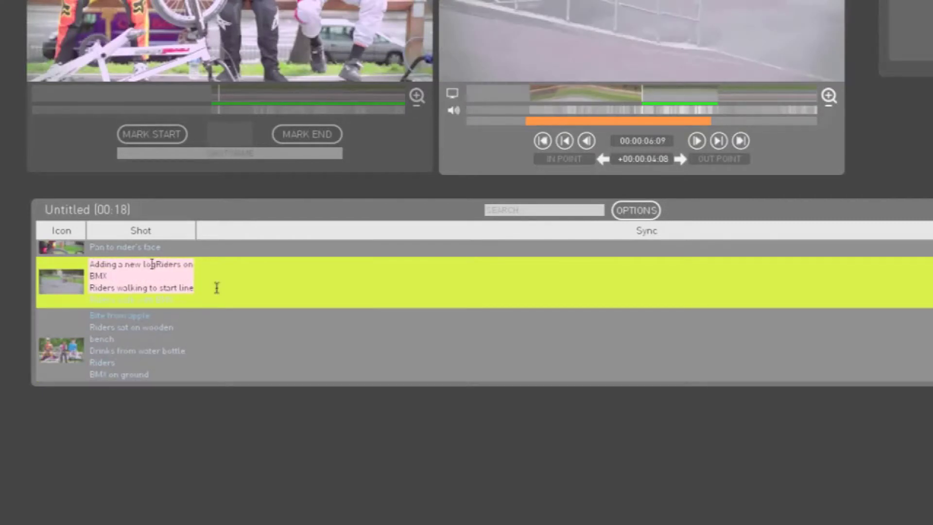
{"action": "type", "text": "g"}
{"action": "key", "text": "Return"}
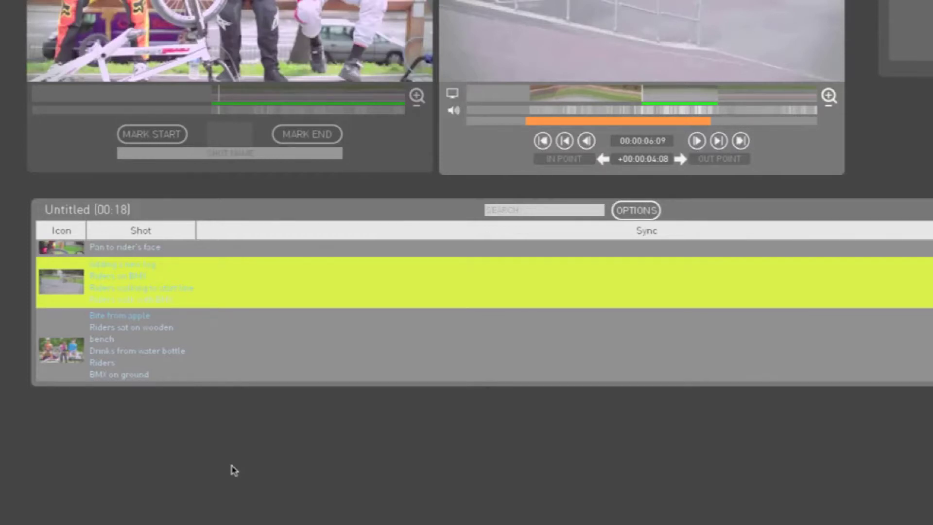
Step: Select the Bite from apple edit, play the new-log shot, and select the wooden bench entry
{"action": "left_click", "coordinate": [101, 353]}
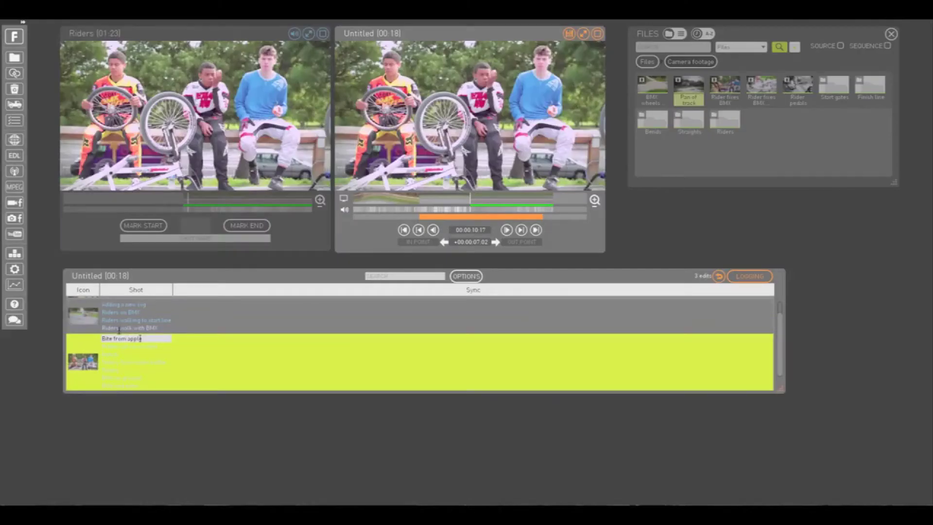
{"action": "left_click", "coordinate": [118, 330]}
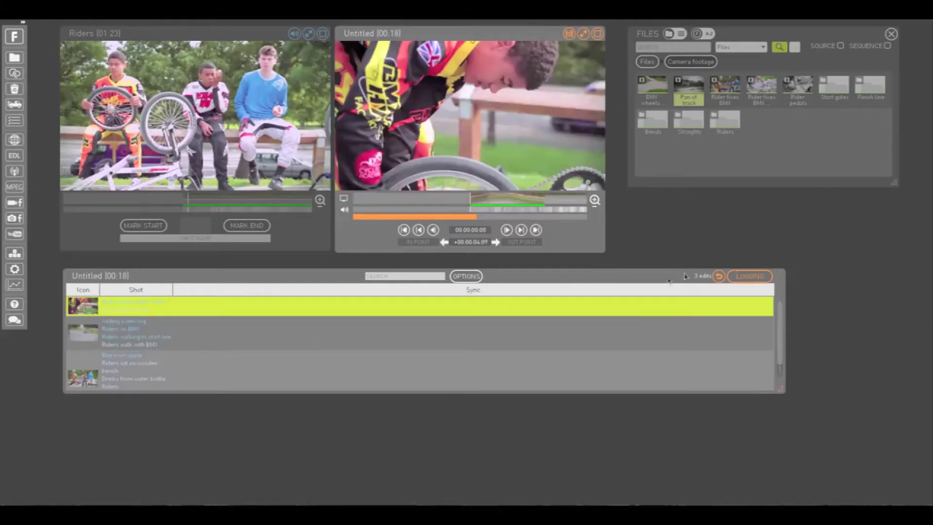
{"action": "left_click", "coordinate": [228, 313]}
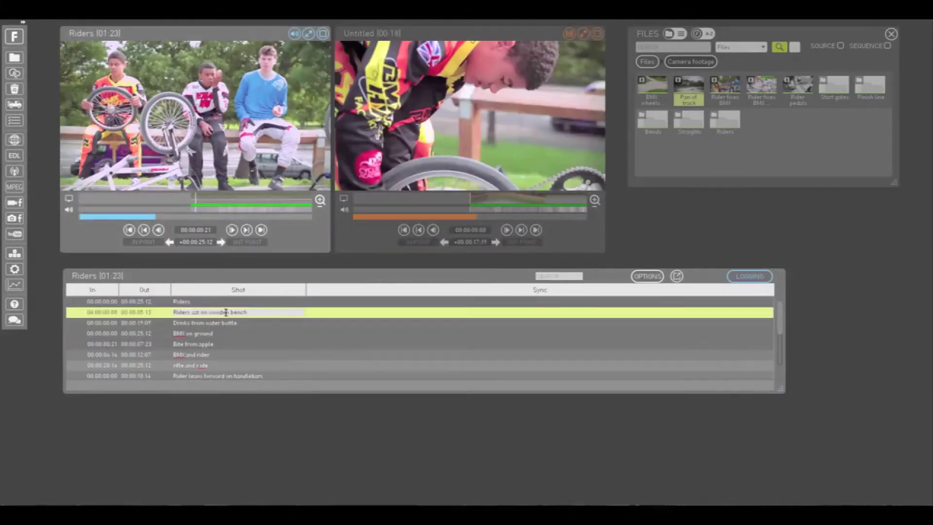
{"action": "left_click", "coordinate": [228, 313]}
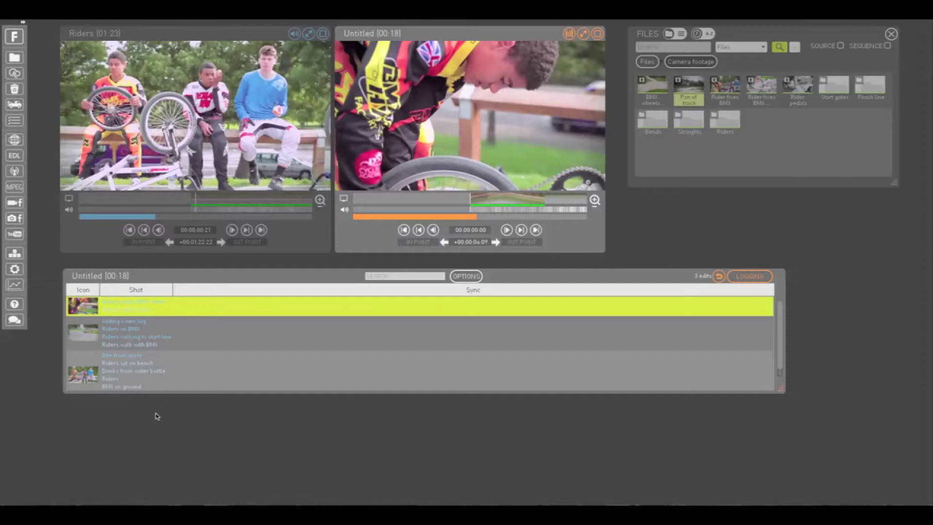
Step: Switch the sequence to thumbnails and reorder: riders-on-BMX, wheel-pump, then bench clip
{"action": "left_click", "coordinate": [750, 276]}
{"action": "left_click", "coordinate": [617, 346]}
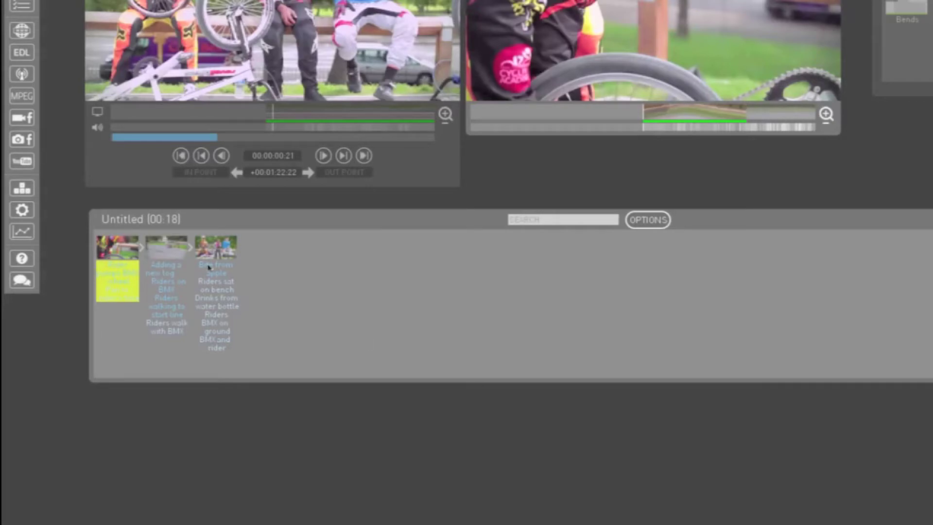
{"action": "left_click_drag", "start_coordinate": [179, 249], "coordinate": [282, 256]}
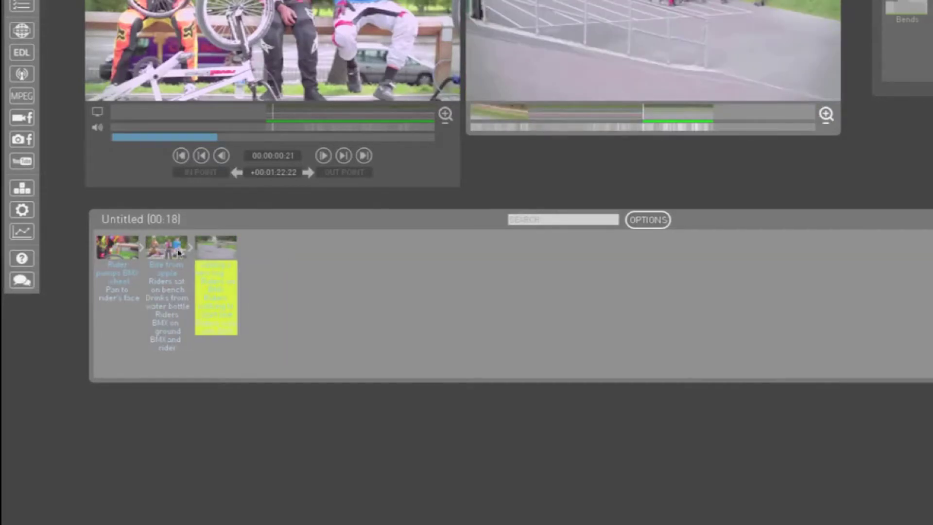
{"action": "left_click_drag", "start_coordinate": [167, 249], "coordinate": [256, 258]}
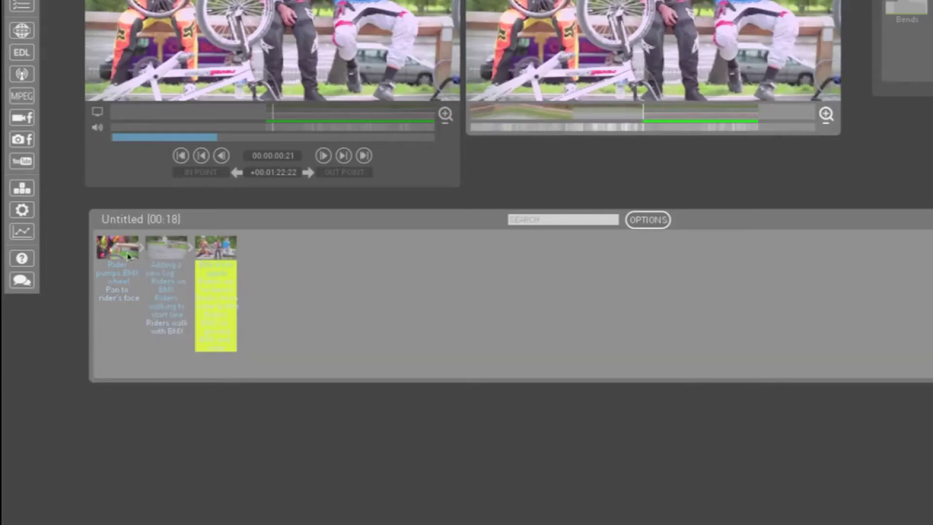
{"action": "left_click_drag", "start_coordinate": [117, 249], "coordinate": [191, 256]}
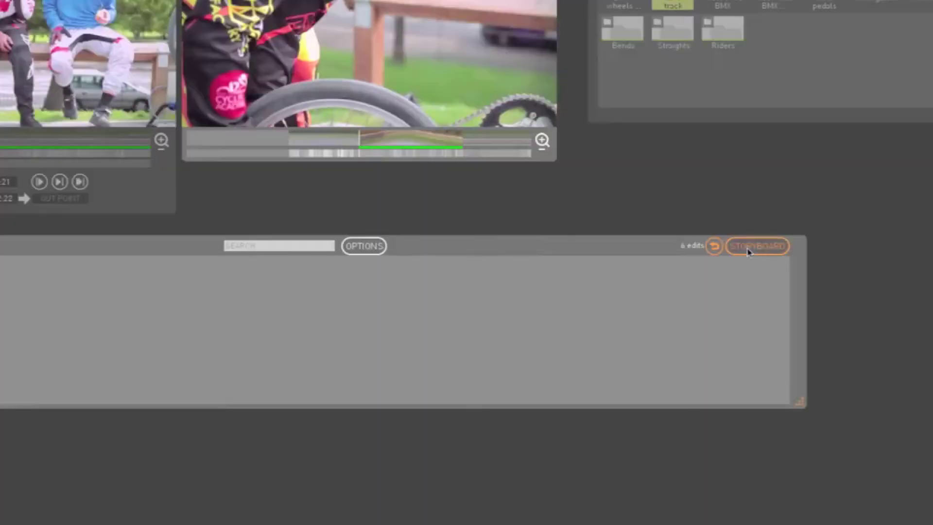
Step: Show the Untitled sequence as a timeline with expanded Video 1, Audio 1 and title tracks in a taller panel
{"action": "left_click", "coordinate": [741, 247]}
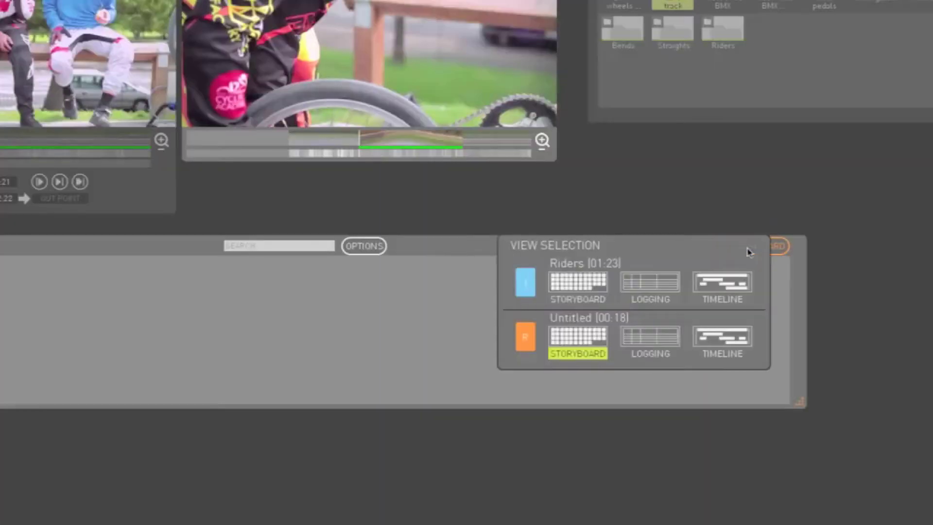
{"action": "left_click", "coordinate": [730, 336]}
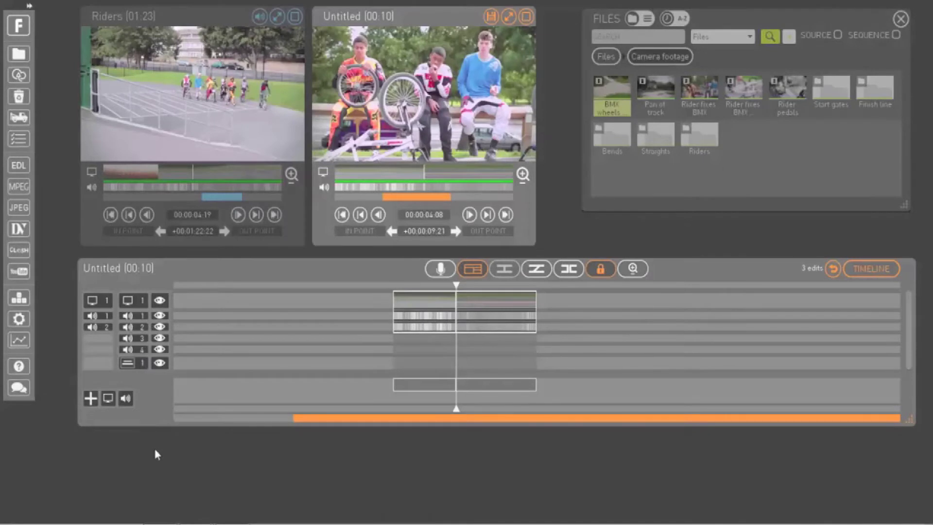
{"action": "left_click", "coordinate": [142, 301]}
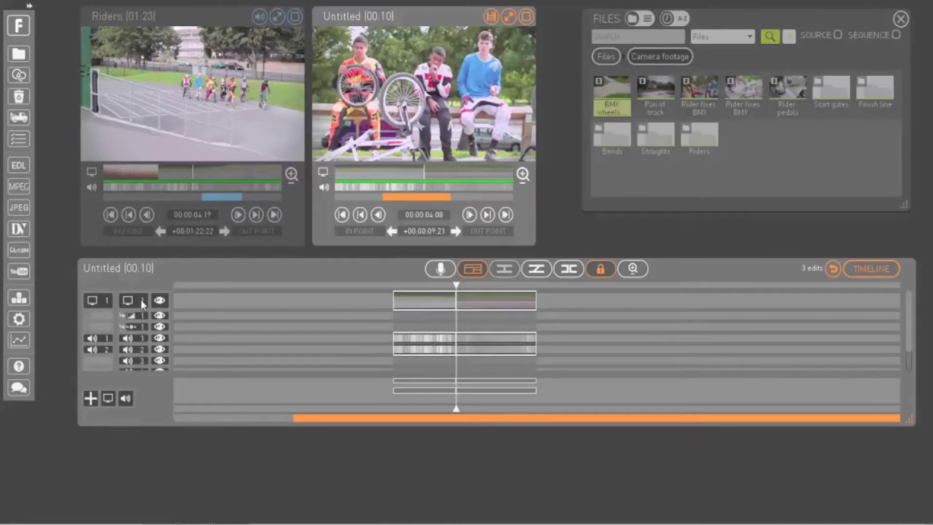
{"action": "left_click", "coordinate": [142, 339]}
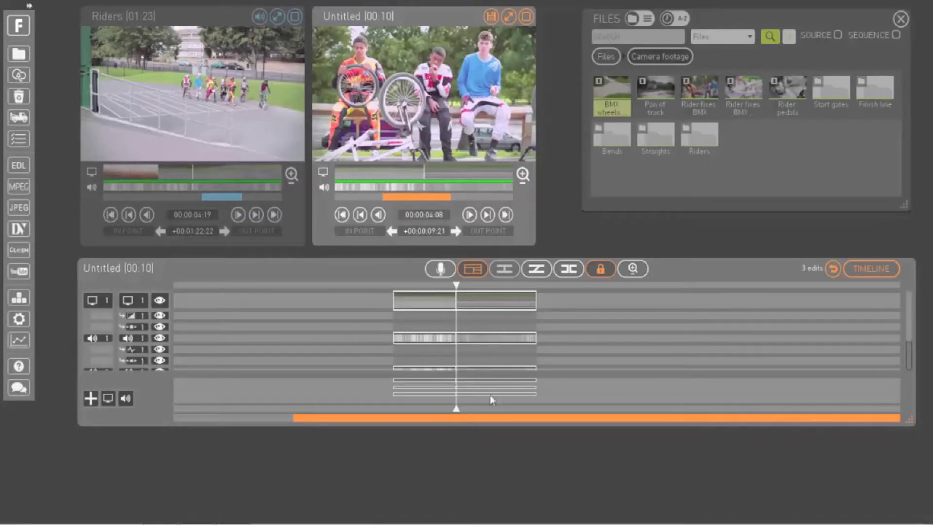
{"action": "left_click_drag", "start_coordinate": [909, 419], "coordinate": [916, 485]}
{"action": "left_click", "coordinate": [129, 410]}
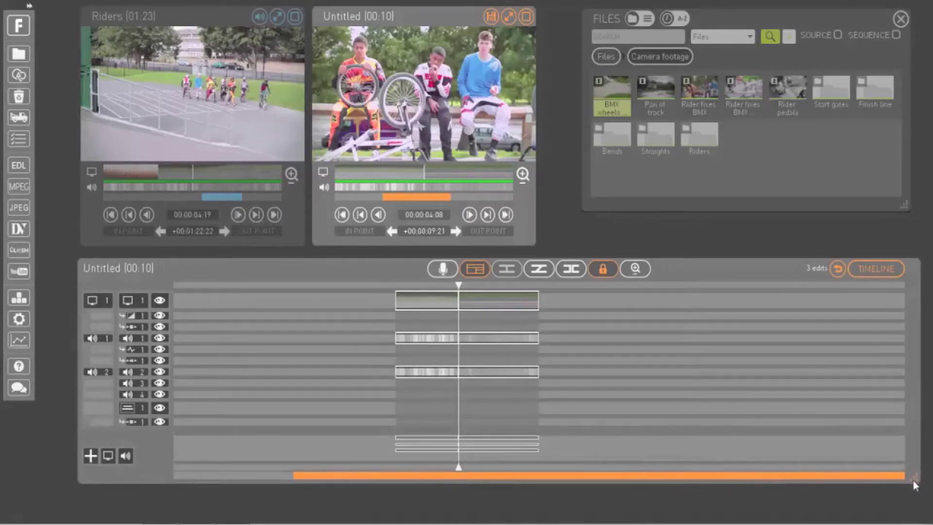
Step: Add and remove extra video and audio tracks, then make the Video 2 track visible
{"action": "left_click", "coordinate": [111, 457]}
{"action": "left_click", "coordinate": [111, 456]}
{"action": "left_click", "coordinate": [125, 456]}
{"action": "left_click", "coordinate": [125, 456]}
{"action": "left_click", "coordinate": [125, 456]}
{"action": "left_click", "coordinate": [125, 456]}
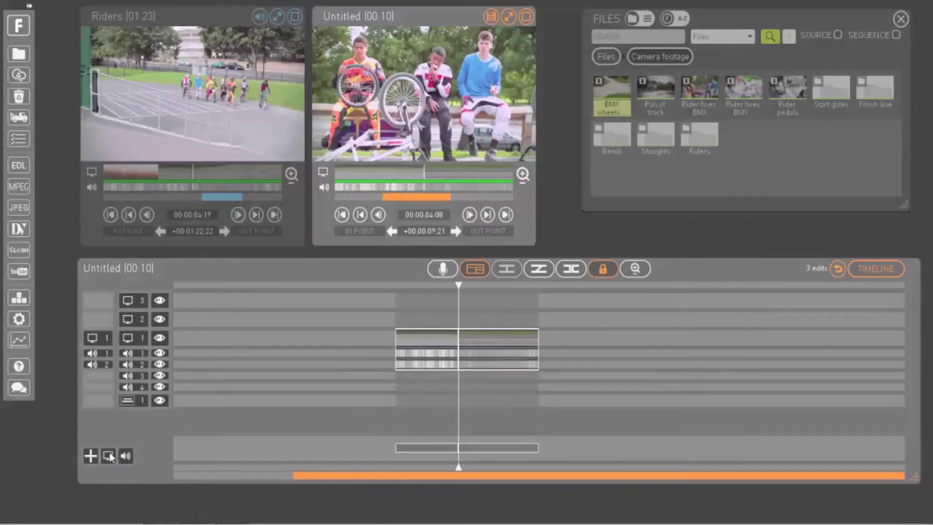
{"action": "left_click", "coordinate": [110, 456]}
{"action": "left_click", "coordinate": [110, 456]}
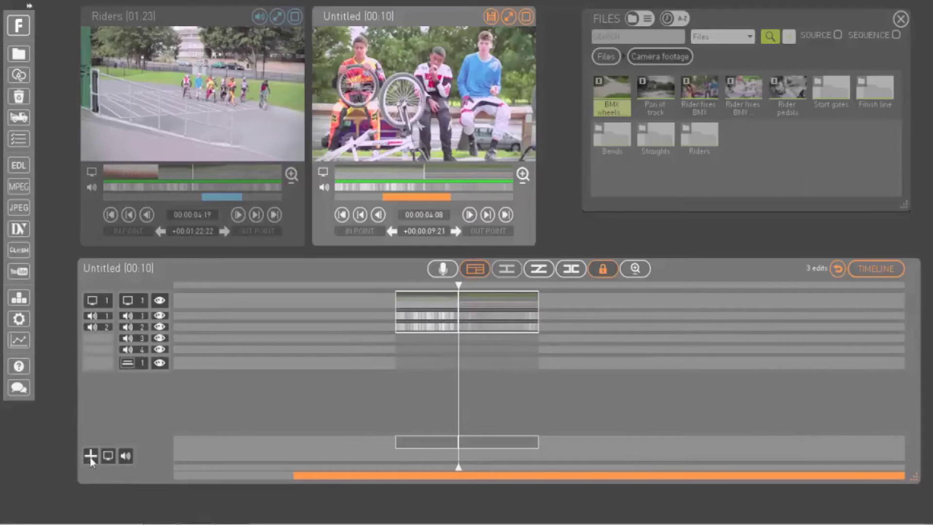
{"action": "left_click", "coordinate": [90, 456]}
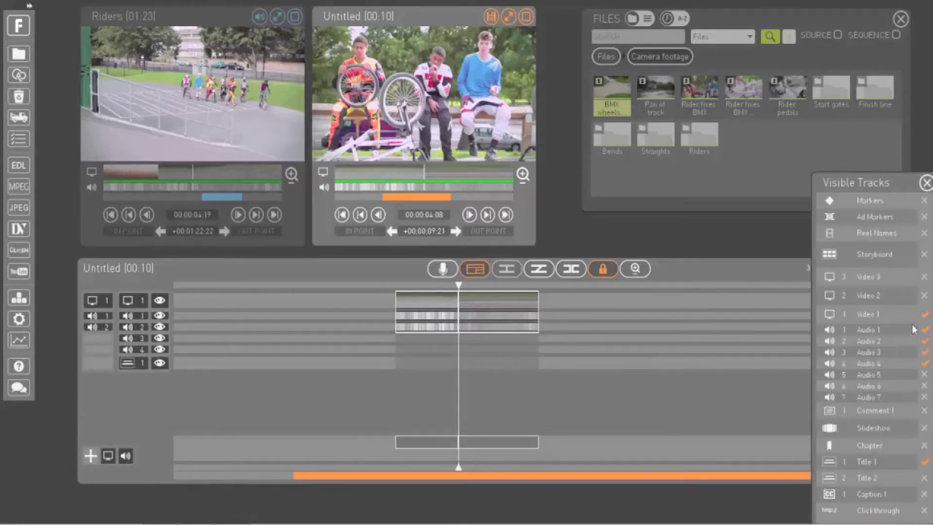
{"action": "left_click", "coordinate": [925, 296]}
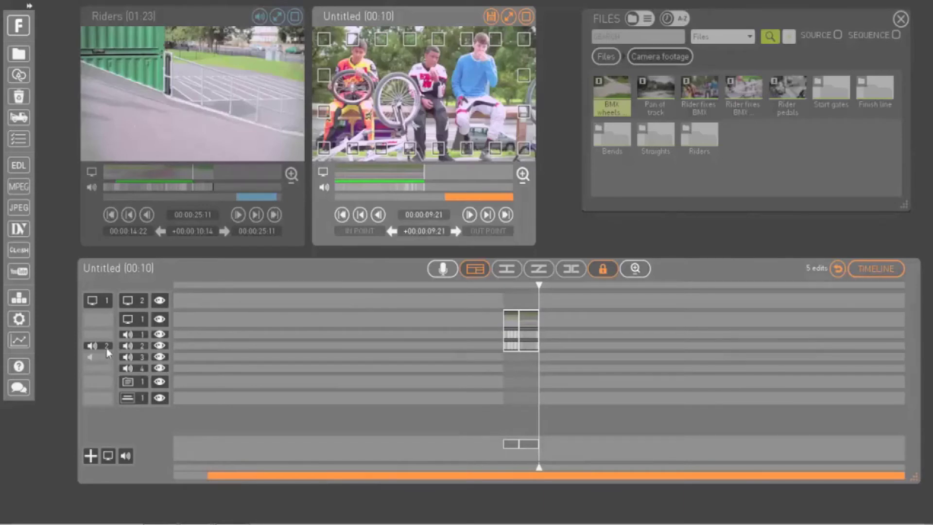
Step: Turn off source audio patch 2 and cut the Riders shot onto Video 2, extending the sequence to 00:20
{"action": "left_click", "coordinate": [107, 347]}
{"action": "left_click_drag", "start_coordinate": [129, 123], "coordinate": [381, 123]}
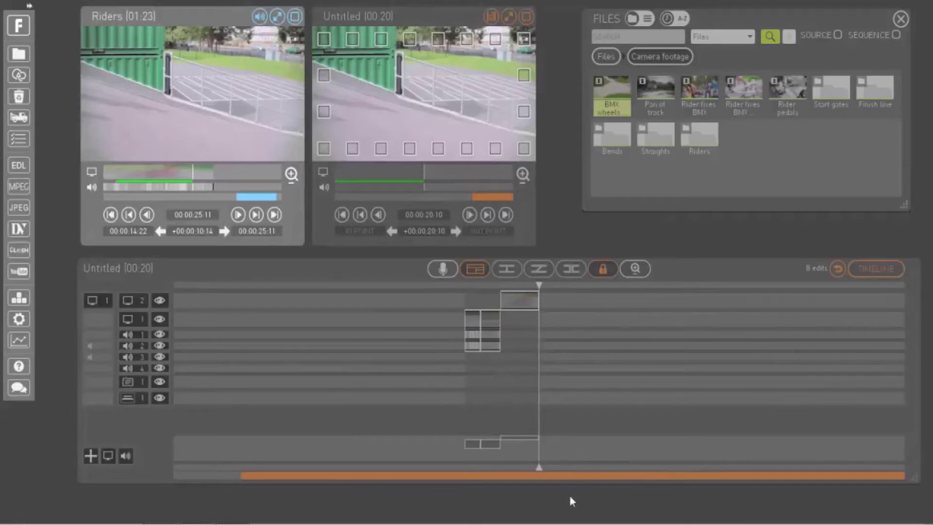
{"action": "scroll", "coordinate": [526, 418], "scroll_direction": "up", "scroll_amount": 1}
{"action": "scroll", "coordinate": [526, 424], "scroll_direction": "up", "scroll_amount": 1}
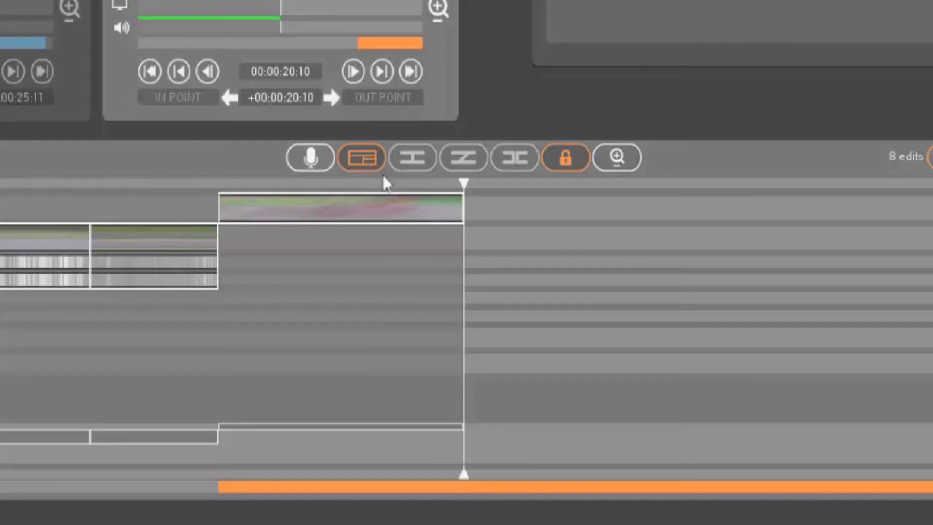
Step: Split the Video 1 clip at 00:00:07:11 and add a dissolve, reviewing its transition styles
{"action": "left_click", "coordinate": [164, 182]}
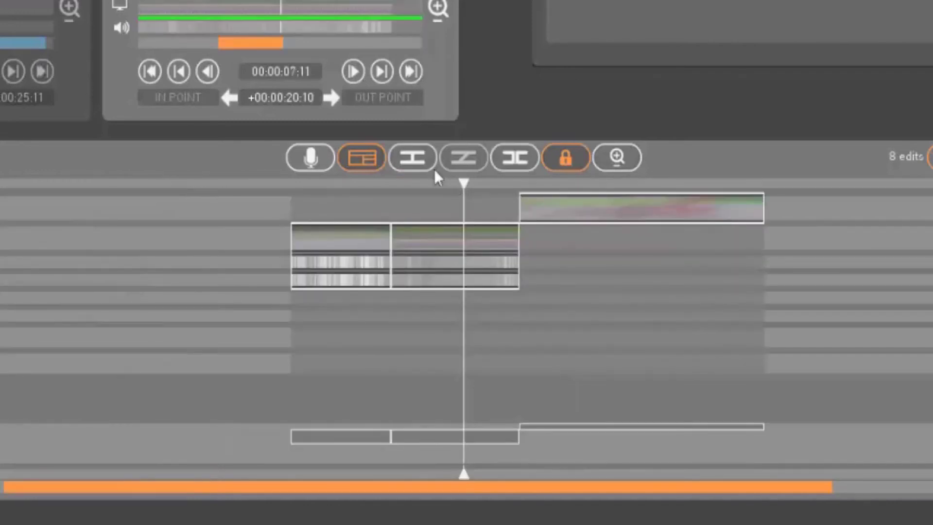
{"action": "left_click", "coordinate": [431, 157]}
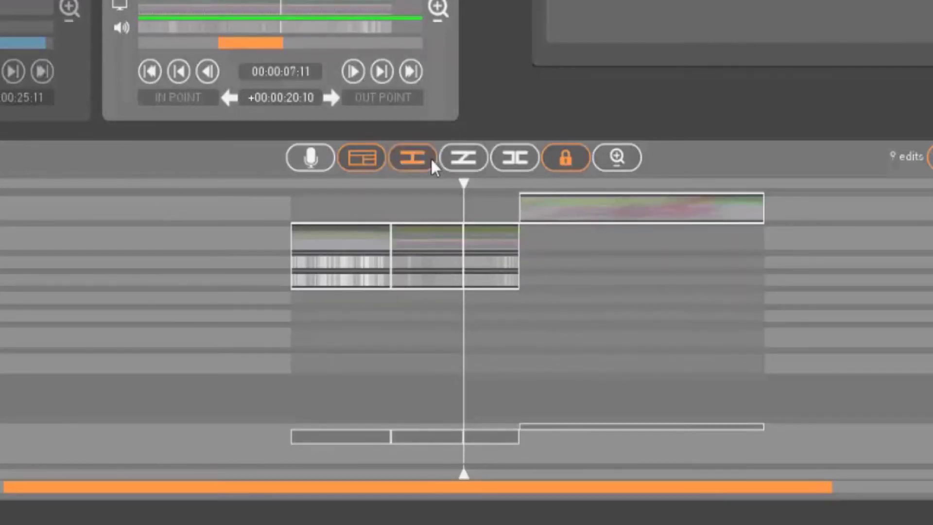
{"action": "left_click", "coordinate": [464, 157]}
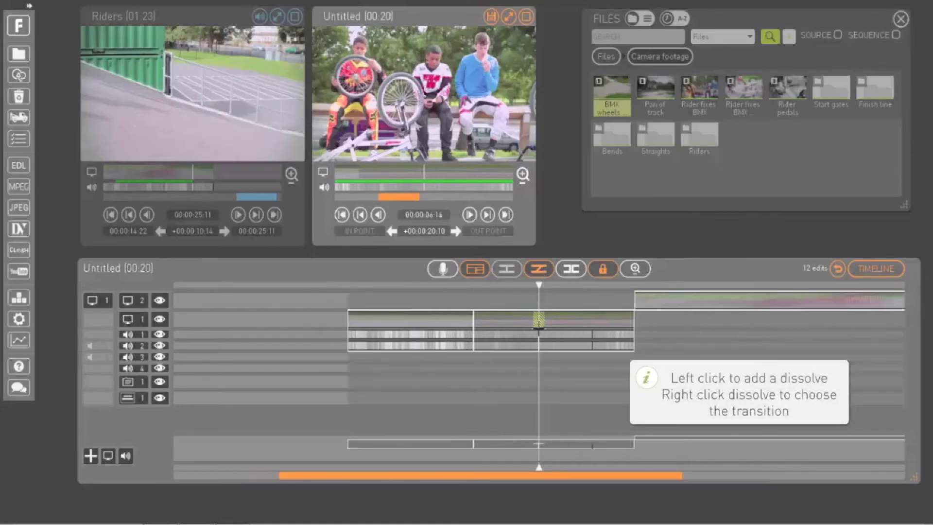
{"action": "scroll", "coordinate": [539, 323], "scroll_direction": "up", "scroll_amount": 2}
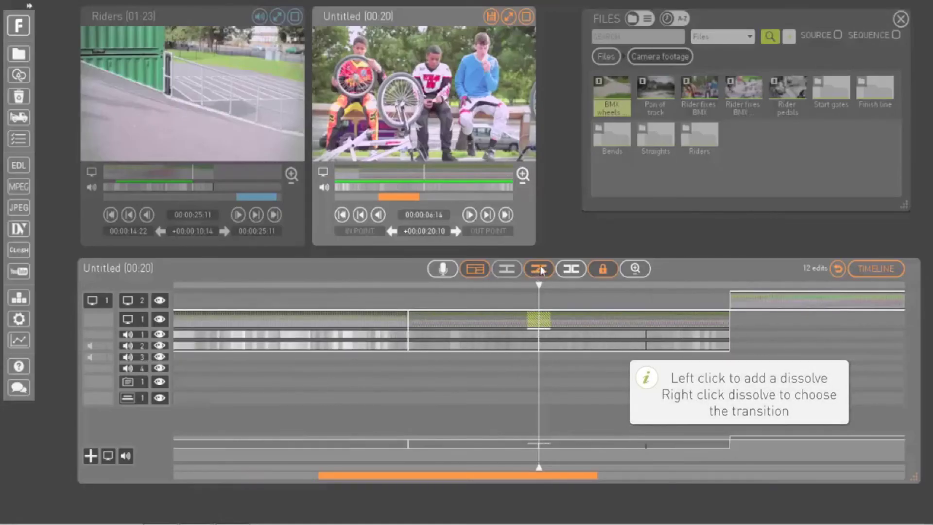
{"action": "right_click", "coordinate": [545, 324]}
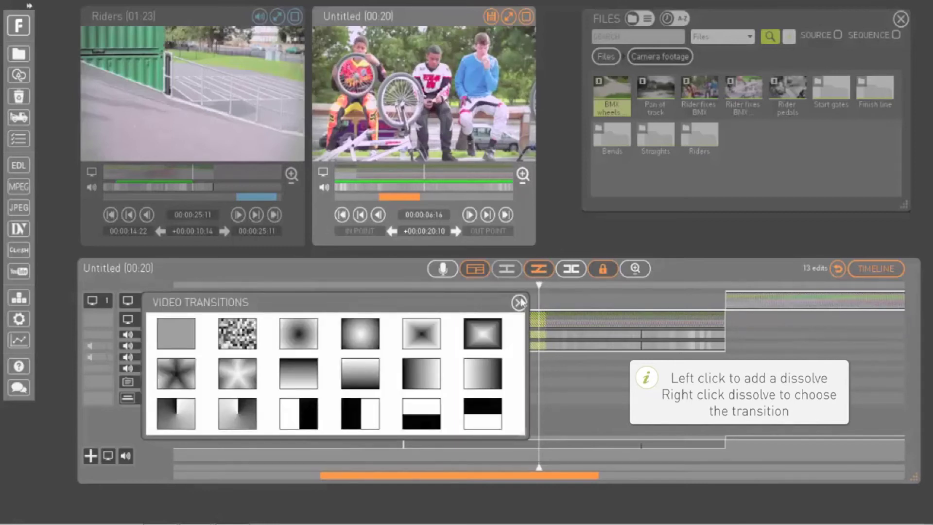
{"action": "left_click", "coordinate": [519, 302]}
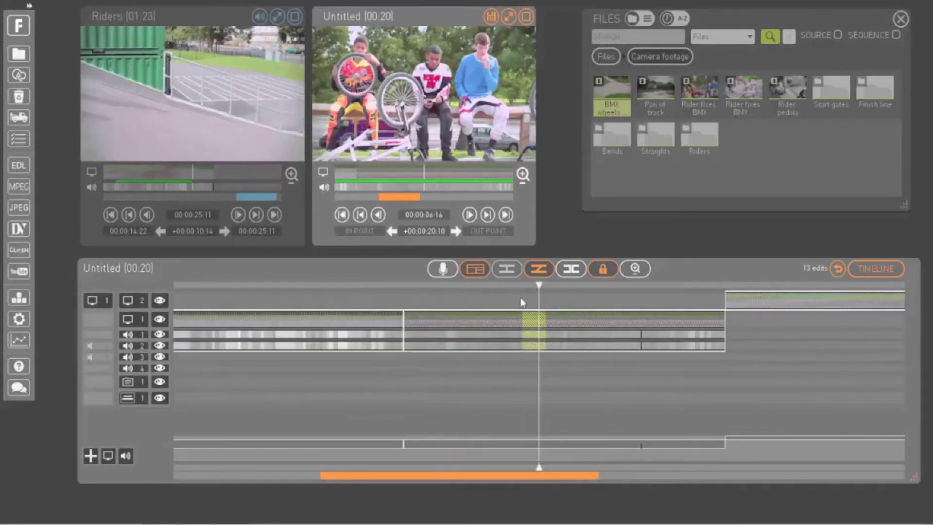
{"action": "left_click", "coordinate": [566, 272]}
{"action": "left_click", "coordinate": [567, 272]}
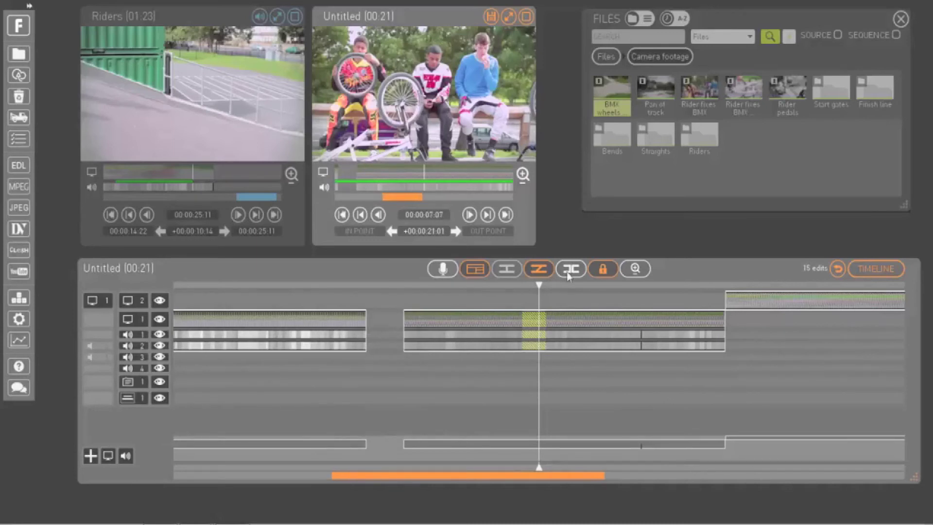
{"action": "left_click", "coordinate": [566, 272]}
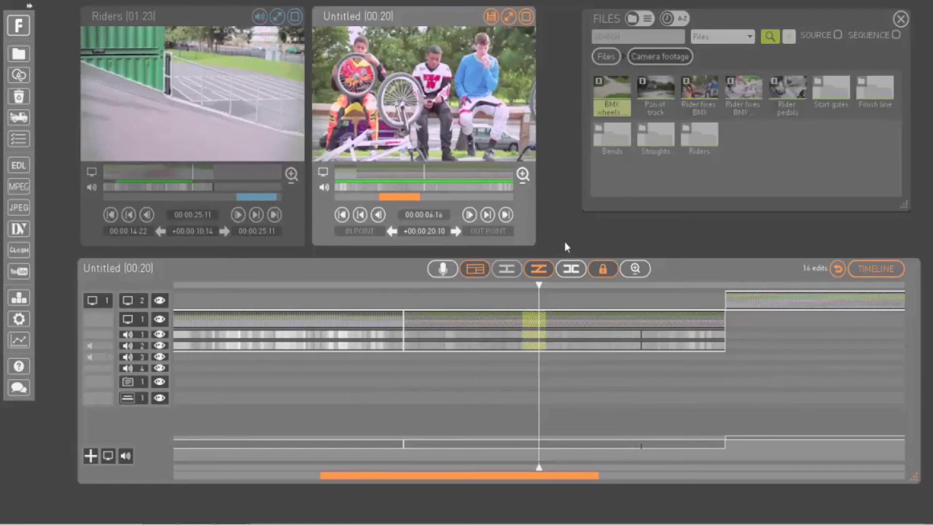
{"action": "left_click", "coordinate": [603, 271]}
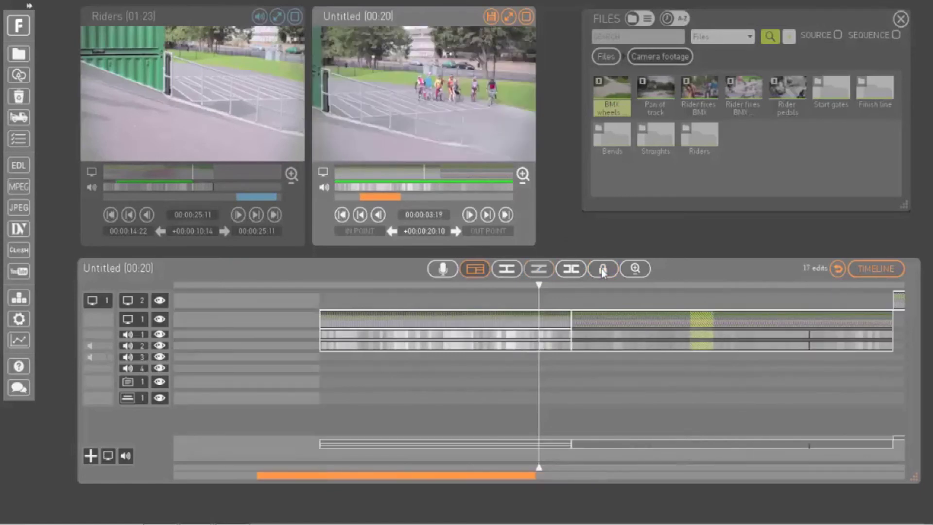
{"action": "left_click", "coordinate": [601, 270]}
{"action": "left_click", "coordinate": [601, 270]}
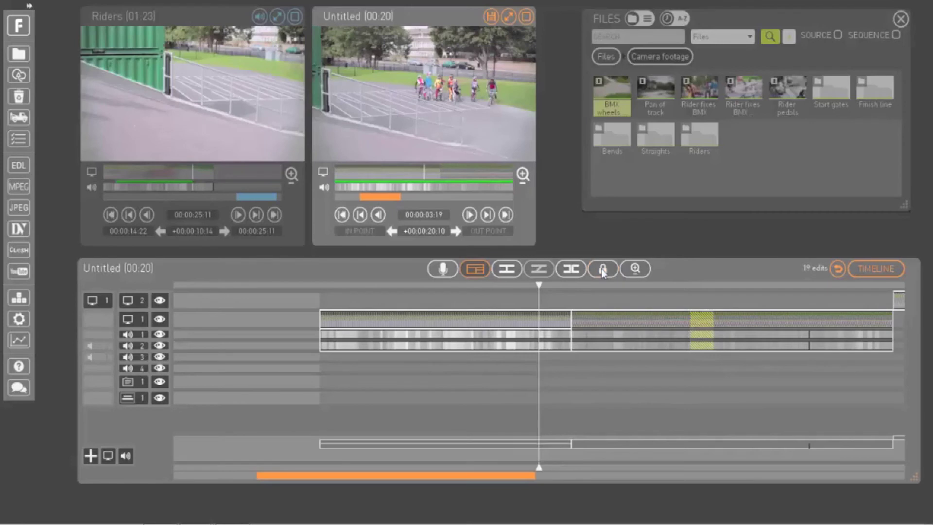
{"action": "left_click", "coordinate": [602, 272]}
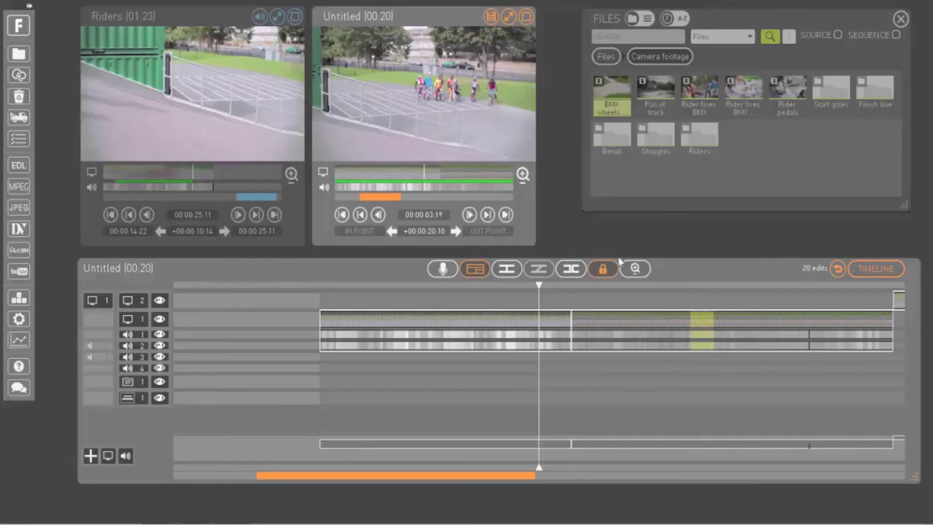
{"action": "left_click", "coordinate": [644, 270]}
{"action": "left_click", "coordinate": [643, 270]}
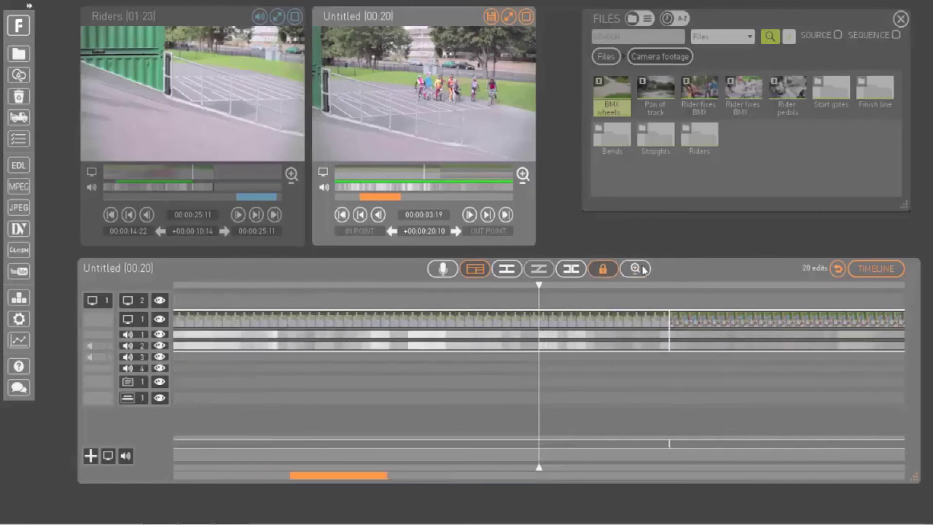
{"action": "left_click", "coordinate": [644, 270]}
{"action": "right_click", "coordinate": [644, 271]}
{"action": "right_click", "coordinate": [644, 271]}
{"action": "right_click", "coordinate": [644, 270]}
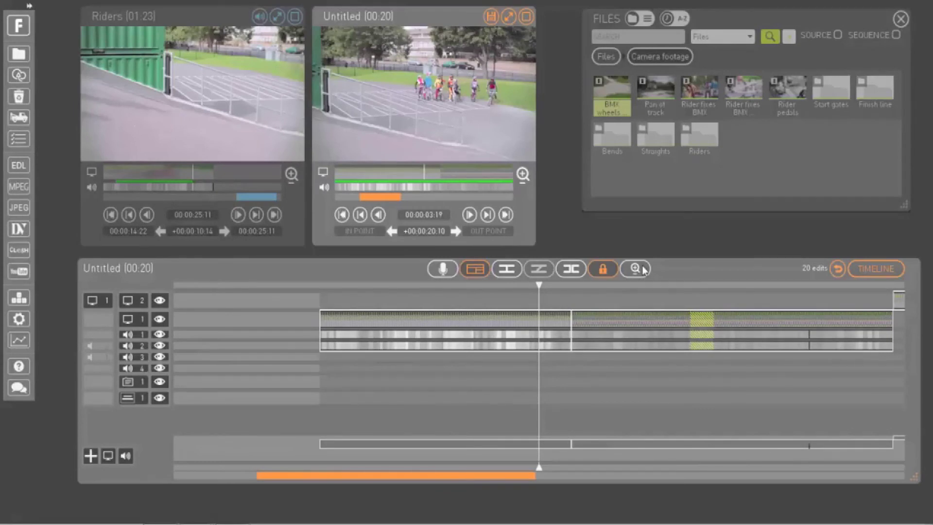
{"action": "left_click", "coordinate": [838, 269]}
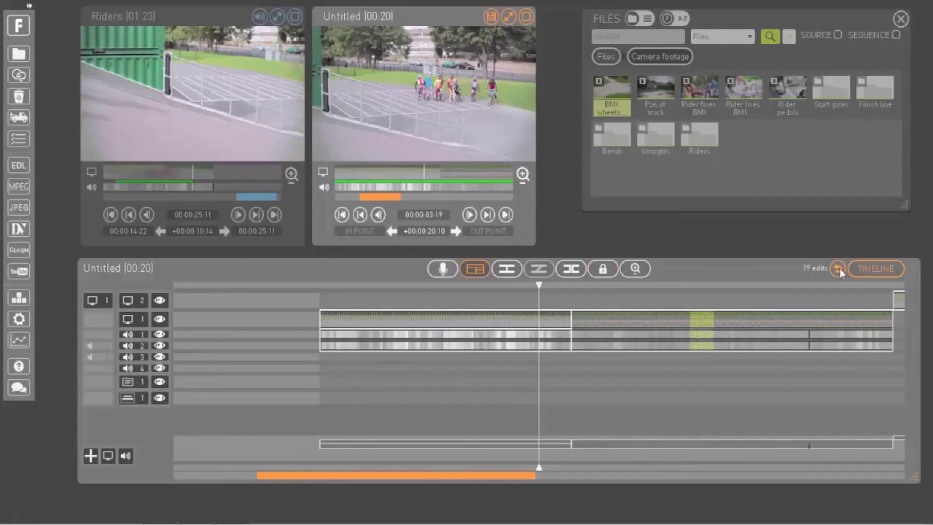
{"action": "right_click", "coordinate": [839, 270]}
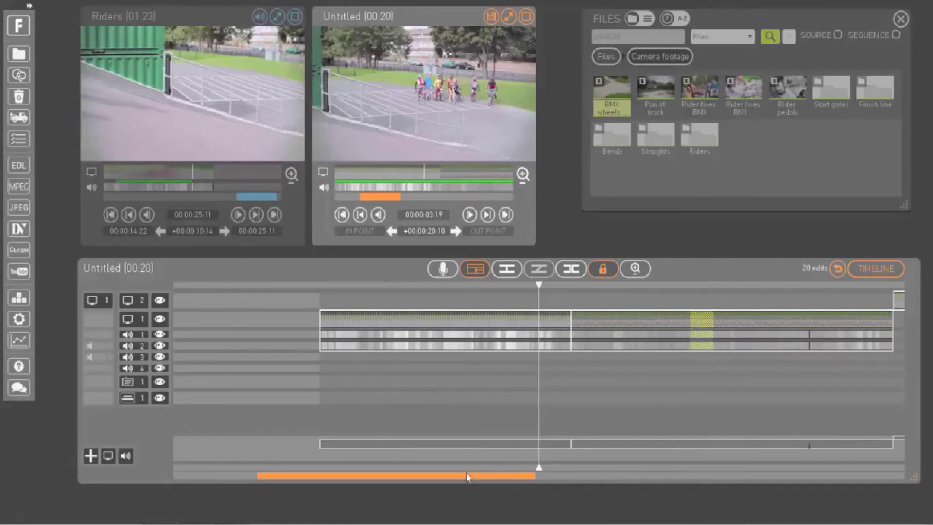
{"action": "left_click_drag", "start_coordinate": [465, 476], "coordinate": [488, 478]}
{"action": "scroll", "coordinate": [529, 450], "scroll_direction": "down", "scroll_amount": 5}
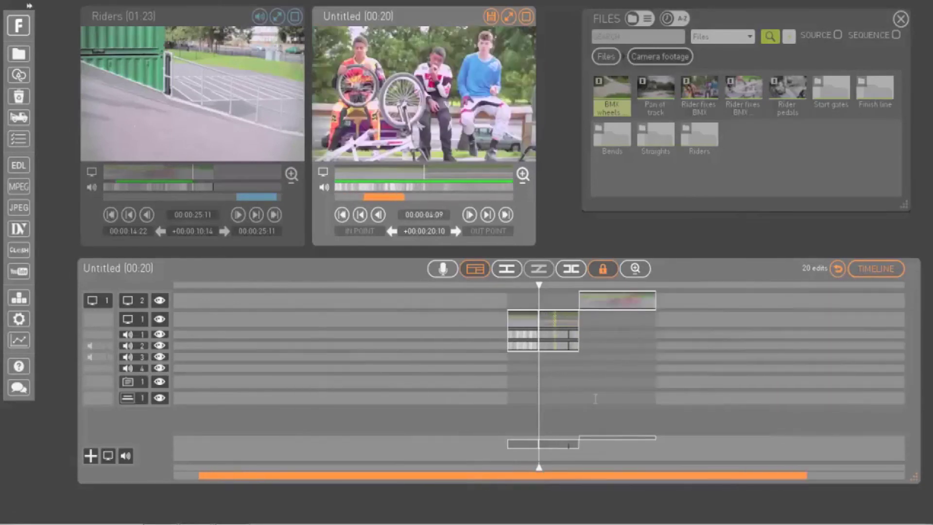